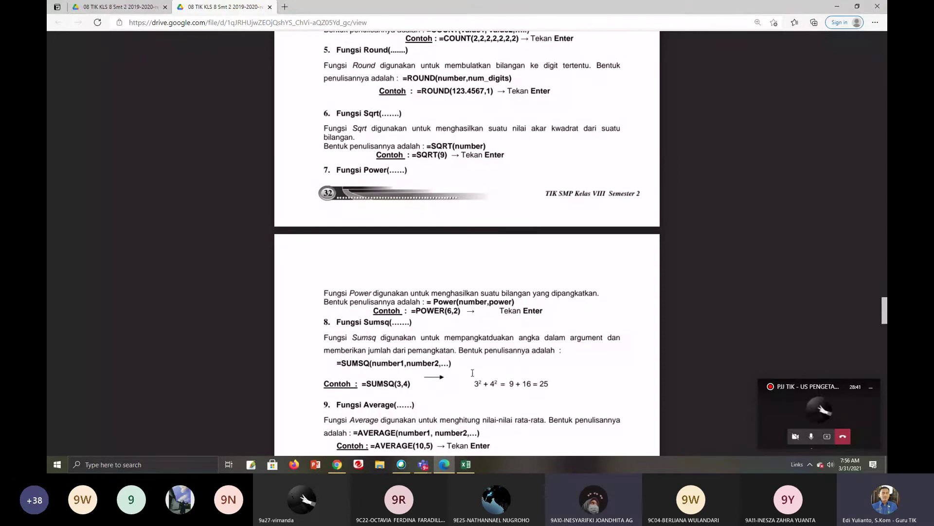
# Step: Switch from the lesson document to the blank Excel workbook and select cell D5
pyautogui.moveTo(470, 467)
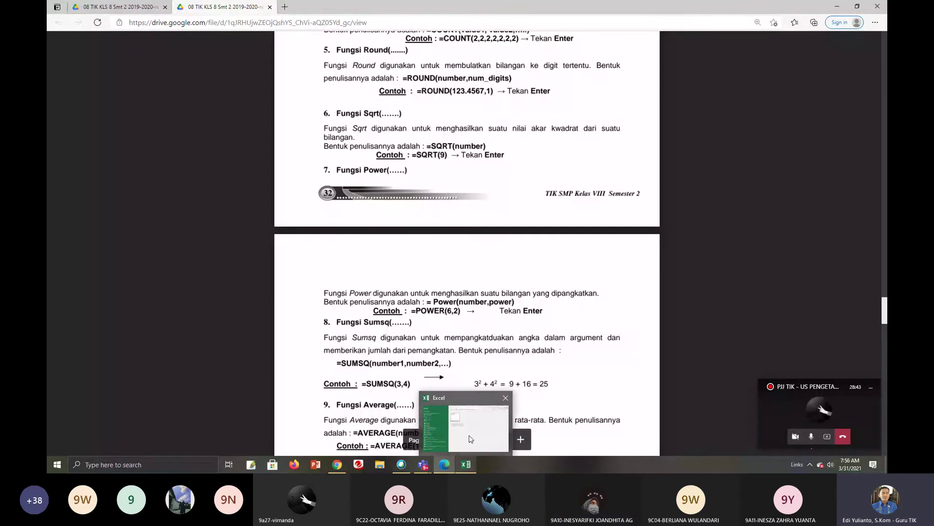
pyautogui.click(470, 438)
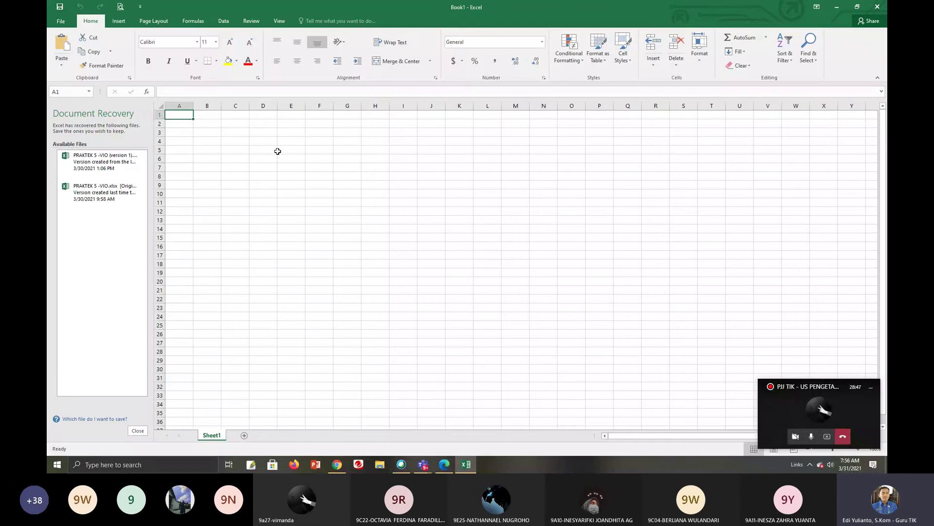
pyautogui.click(275, 151)
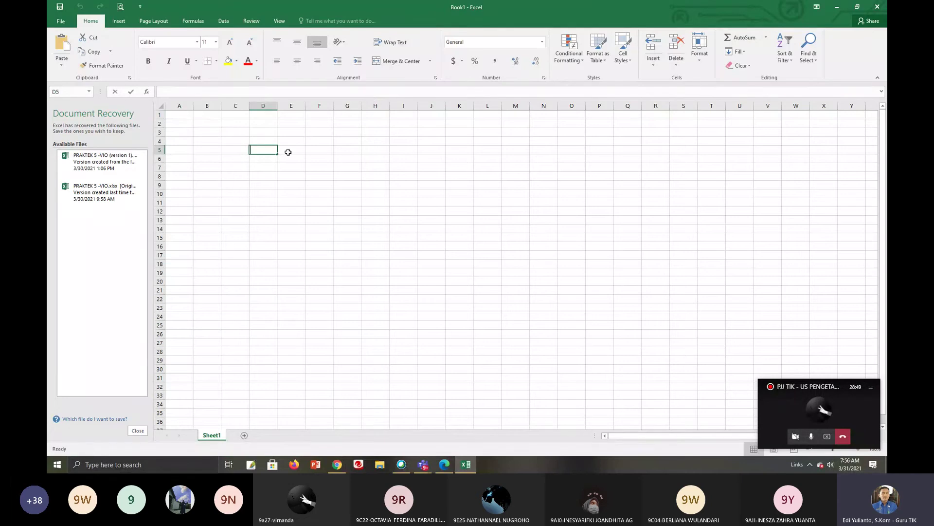
pyautogui.write('=POWE')
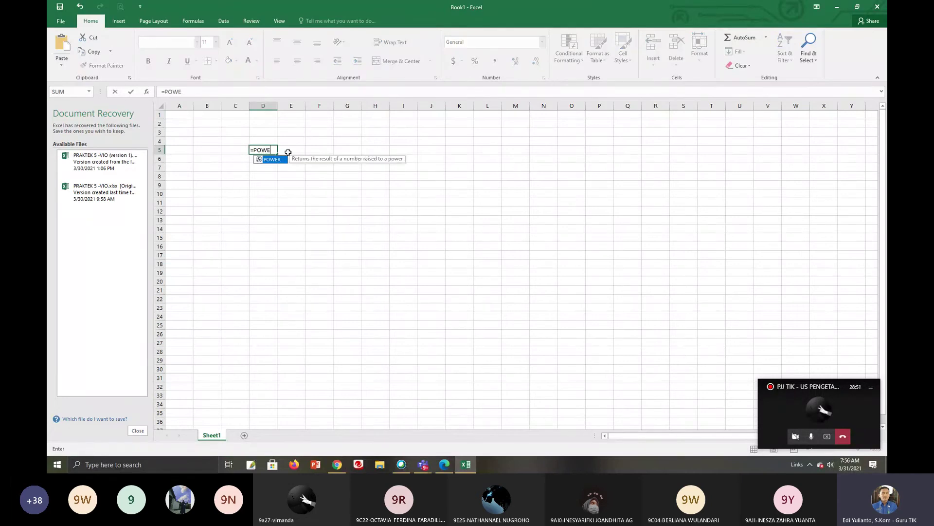
pyautogui.write('R(')
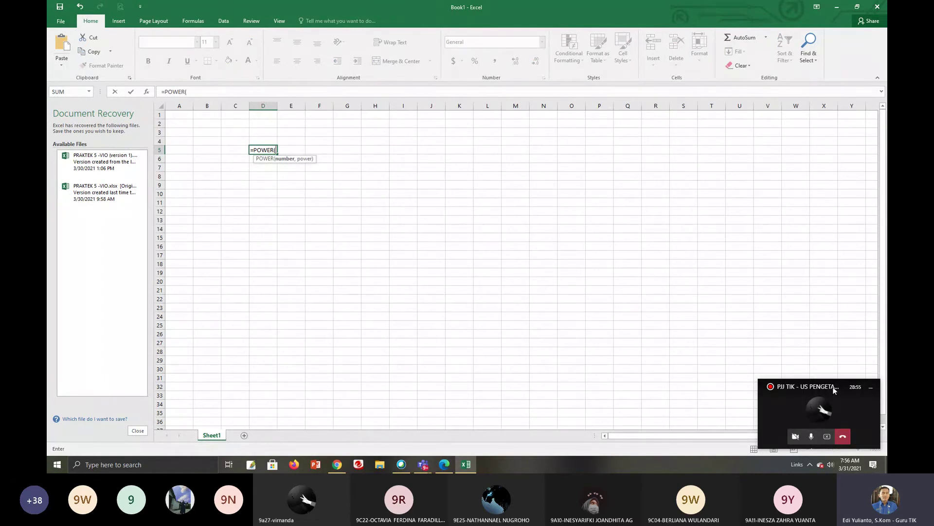
pyautogui.moveTo(834, 389); pyautogui.dragTo(798, 278)
pyautogui.click(859, 452)
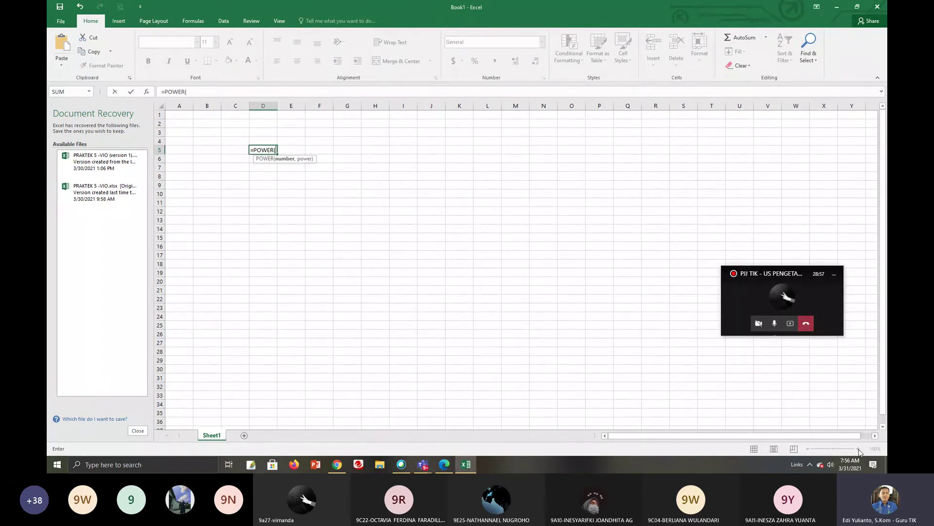
pyautogui.click(525, 340)
pyautogui.press('Escape')
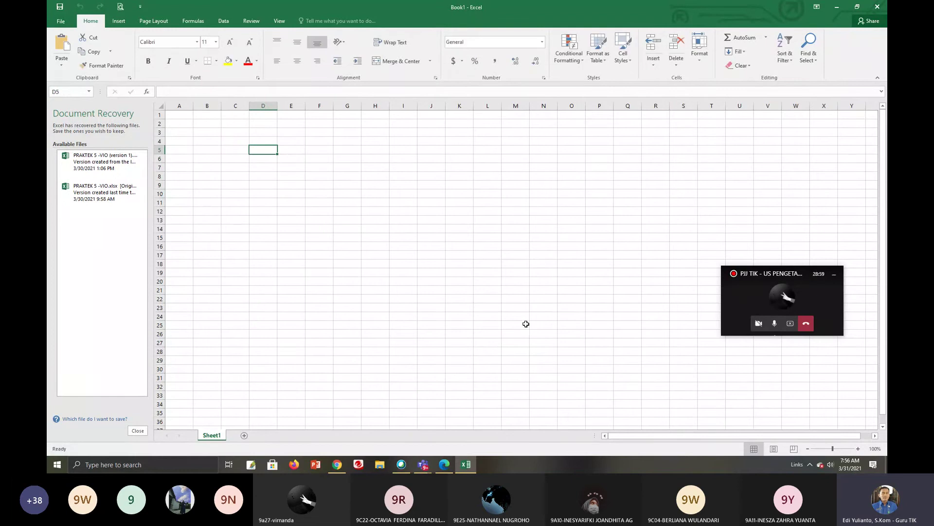
# Step: Enter the formula =POWER(6,2) in cell D5
pyautogui.click(858, 448)
pyautogui.click(858, 449)
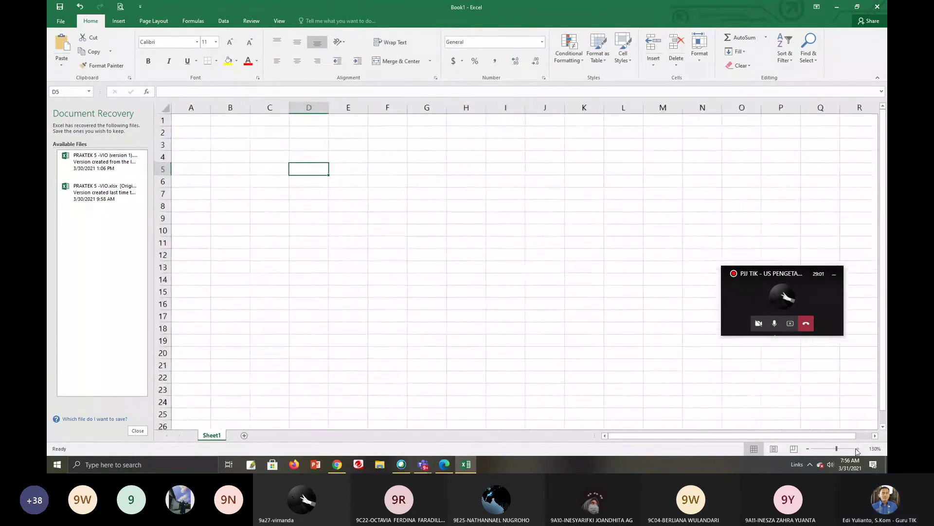
pyautogui.click(858, 449)
pyautogui.click(858, 449)
pyautogui.click(858, 448)
pyautogui.click(858, 449)
pyautogui.write('=')
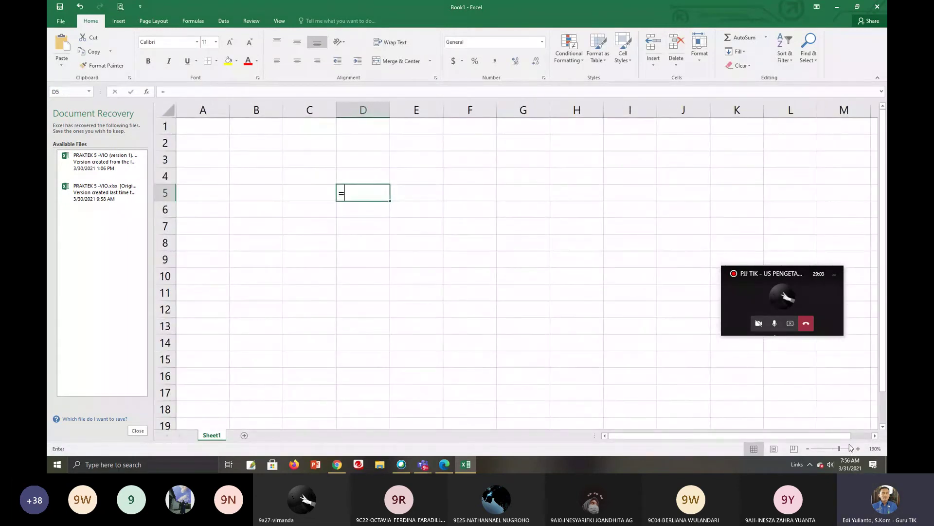
pyautogui.write('POWER')
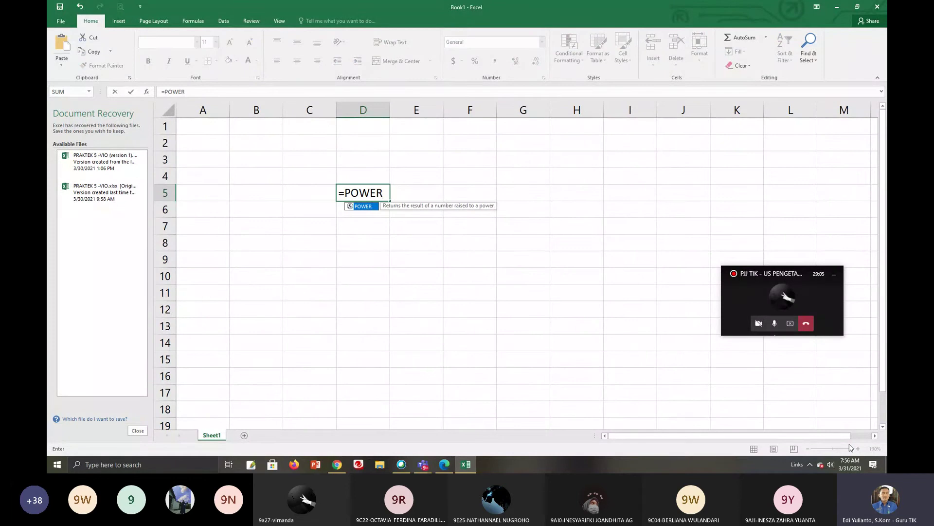
pyautogui.write('(')
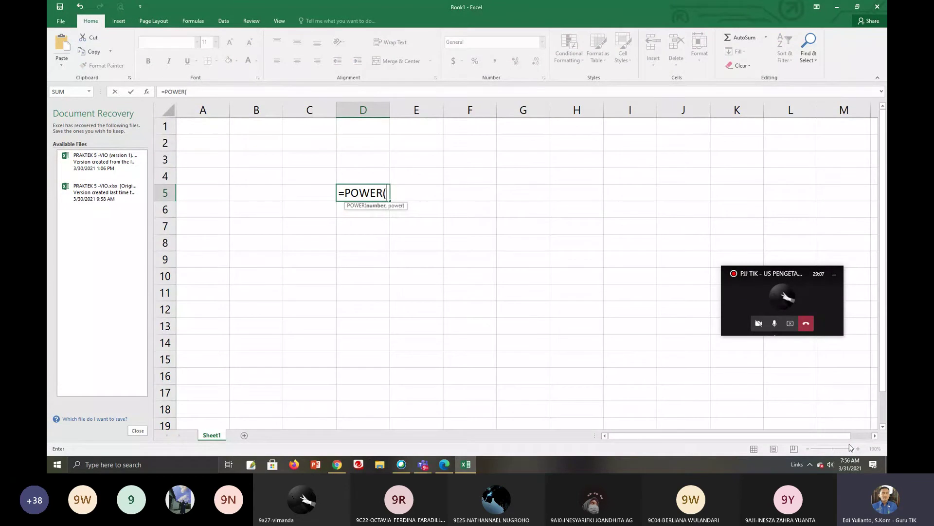
pyautogui.write('6,2)')
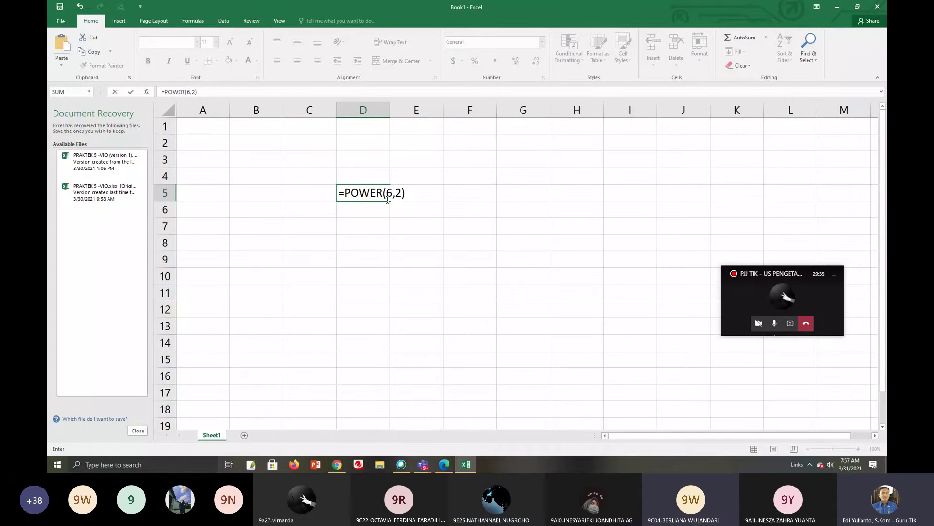
pyautogui.press('Return')
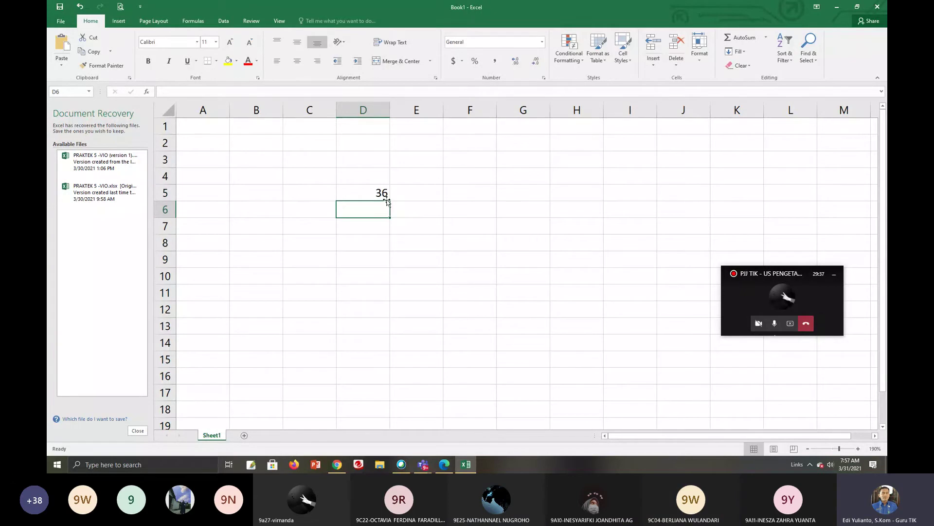
# Step: Turn the POWER formula in cell D5 into displayed text by adding a leading apostrophe
pyautogui.click(385, 197)
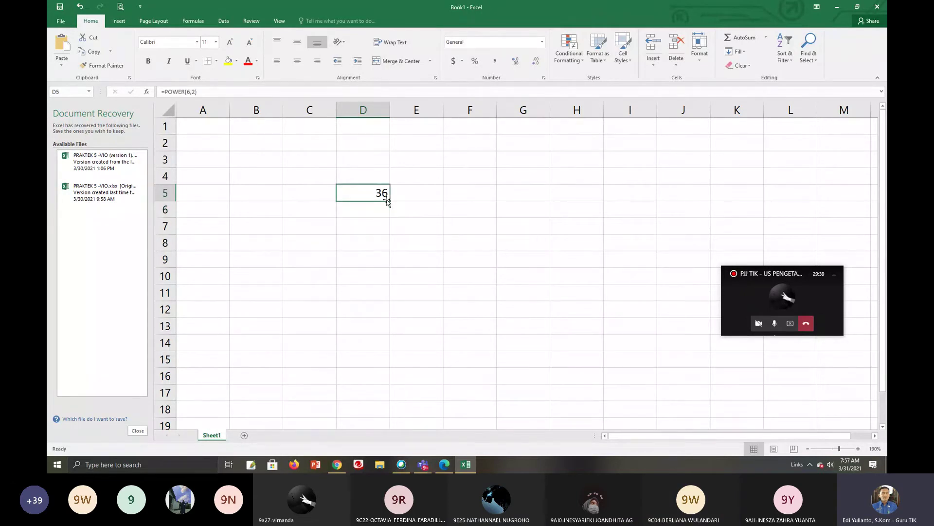
pyautogui.click(368, 212)
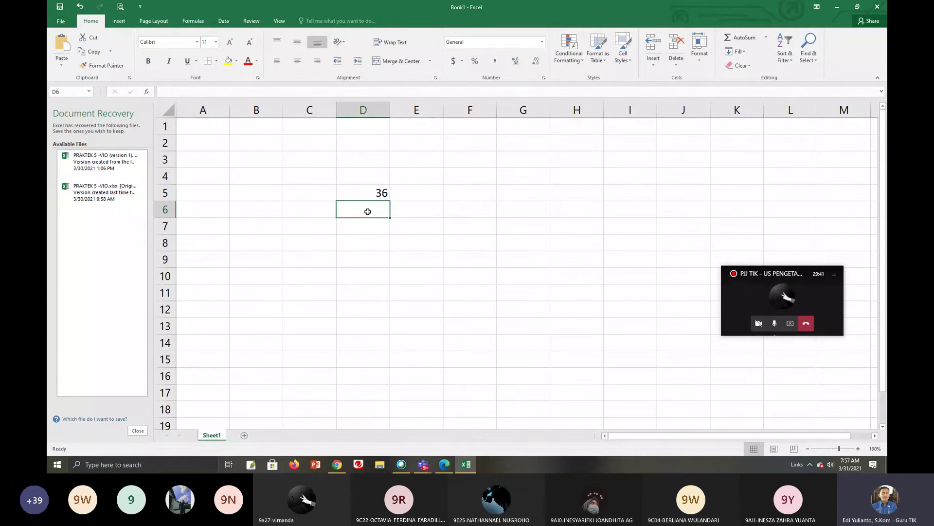
pyautogui.press('Up')
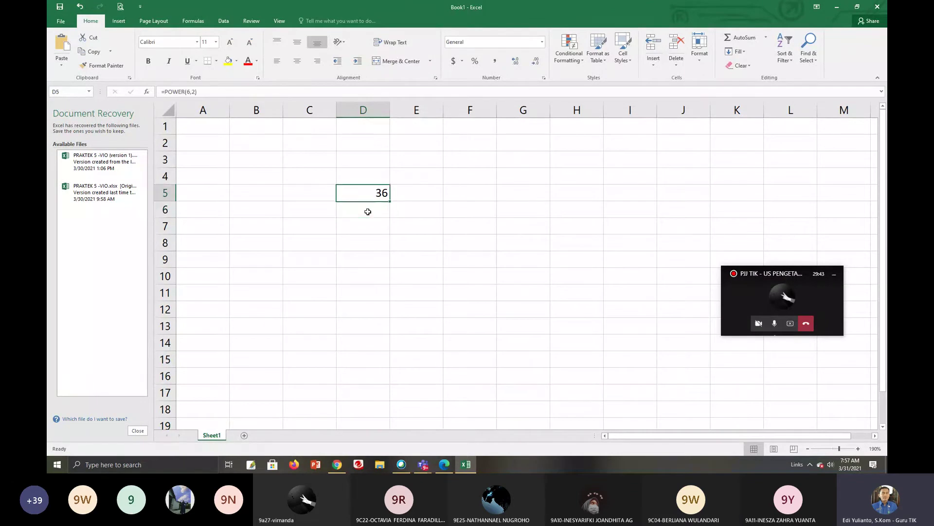
pyautogui.click(162, 91)
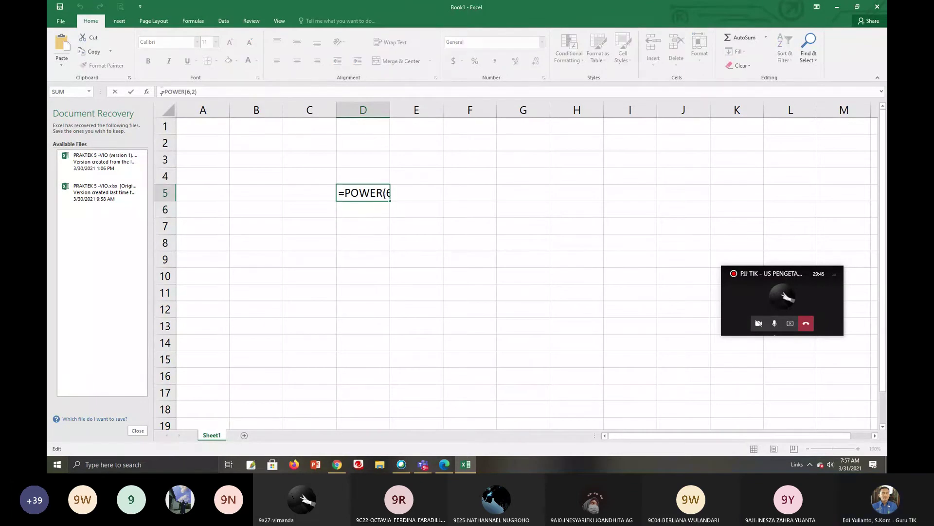
pyautogui.write("'")
pyautogui.press('Return')
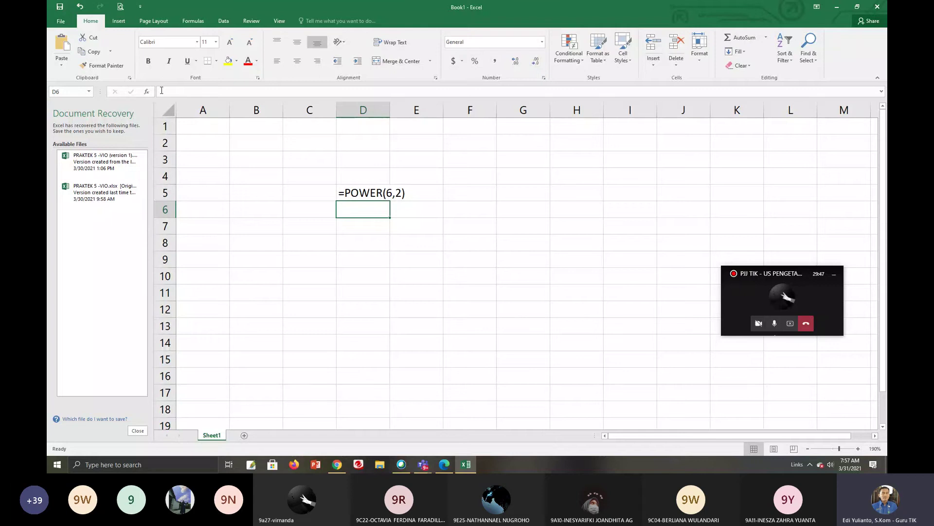
# Step: Enter the multiplication formula =6*6 in cell D6, directly below the POWER text
pyautogui.write('=')
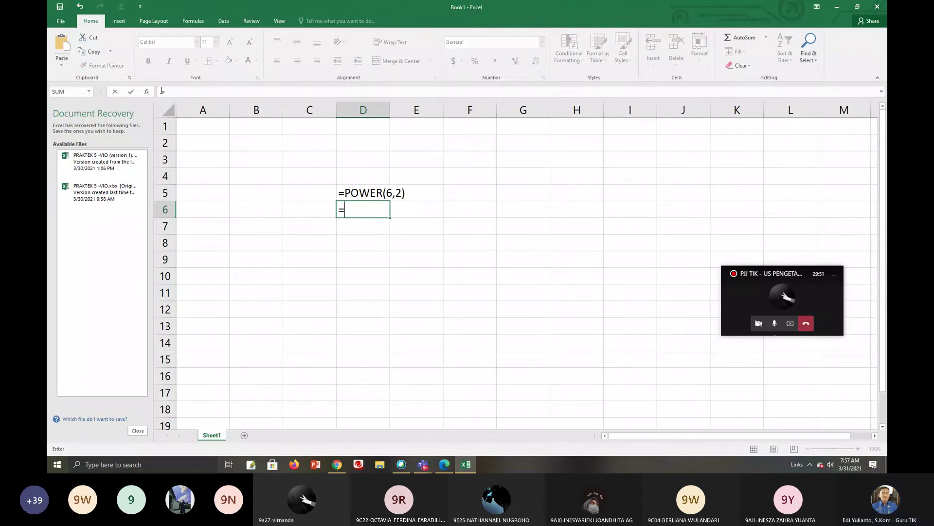
pyautogui.write('6*')
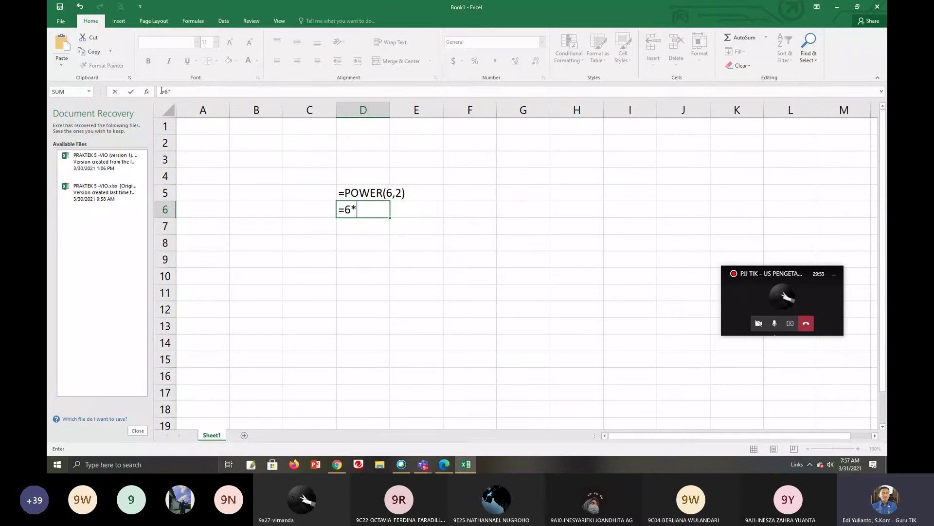
pyautogui.write('6')
pyautogui.press('Return')
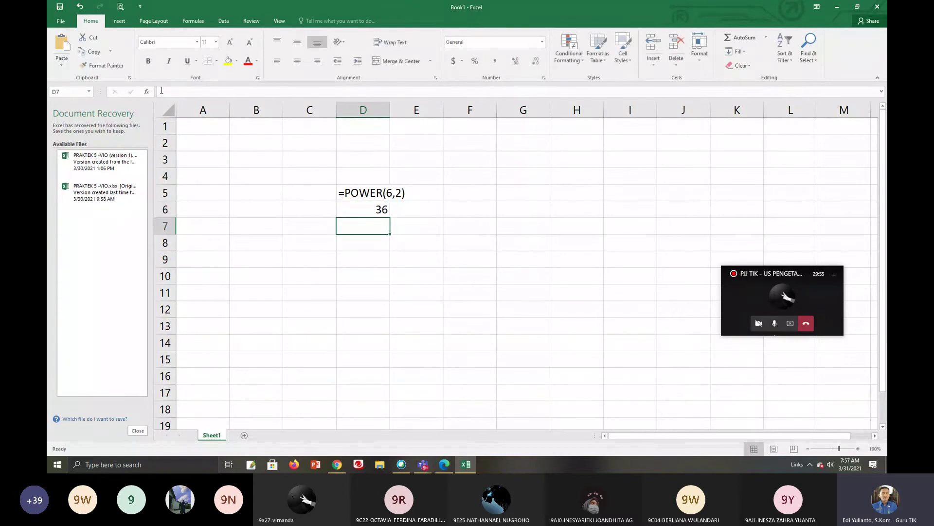
# Step: Make cell D6 display its multiplication formula as text by adding a leading apostrophe
pyautogui.press('Up')
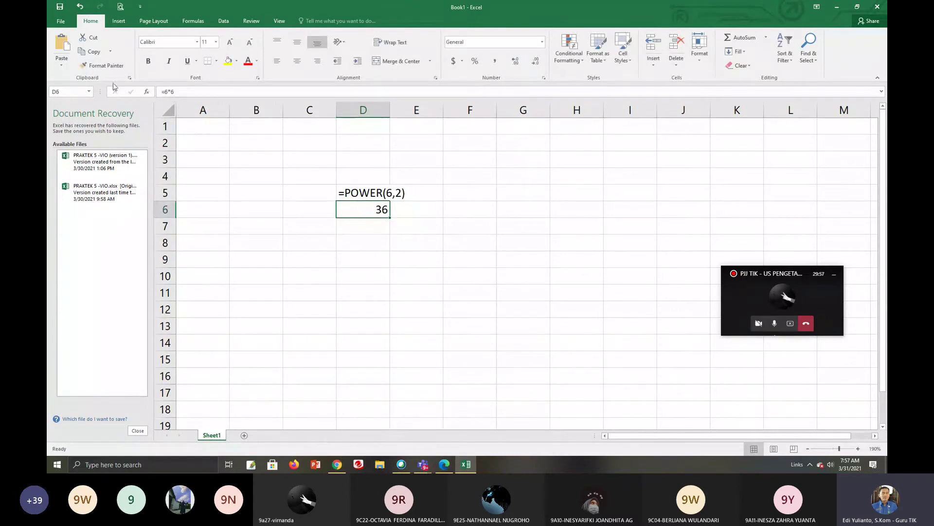
pyautogui.click(159, 92)
pyautogui.write("'")
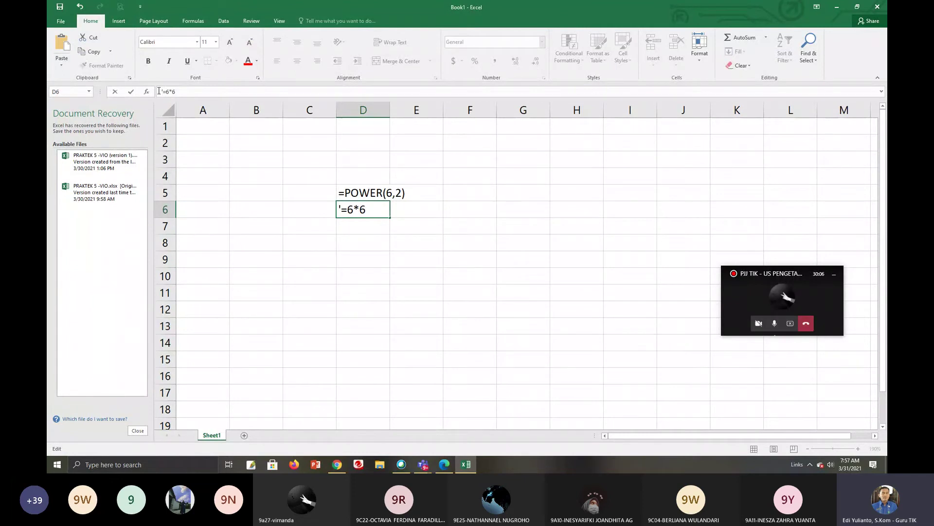
pyautogui.press('Return')
# Step: Compare the POWER expression in cell D5 with the multiplication expression in cell D6
pyautogui.press('Up')
pyautogui.press('Up')
pyautogui.press('Up')
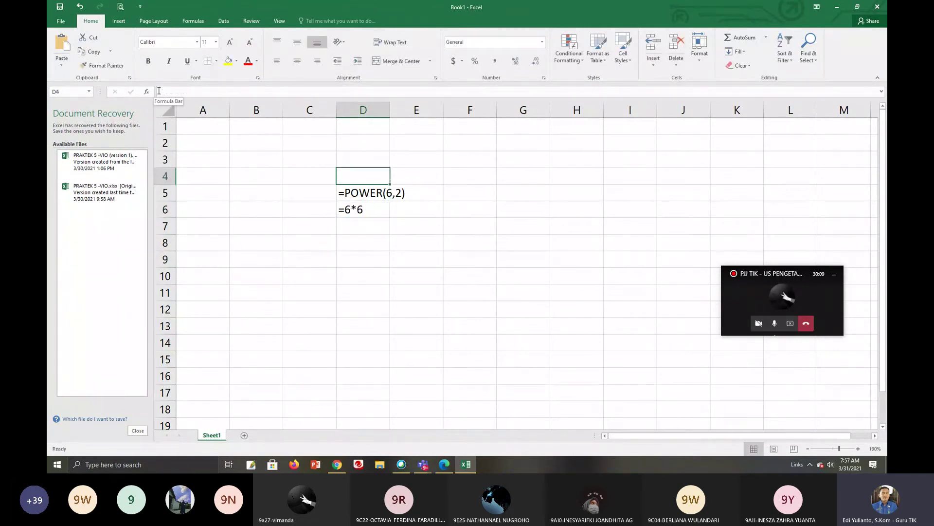
pyautogui.press('Down')
pyautogui.press('Down')
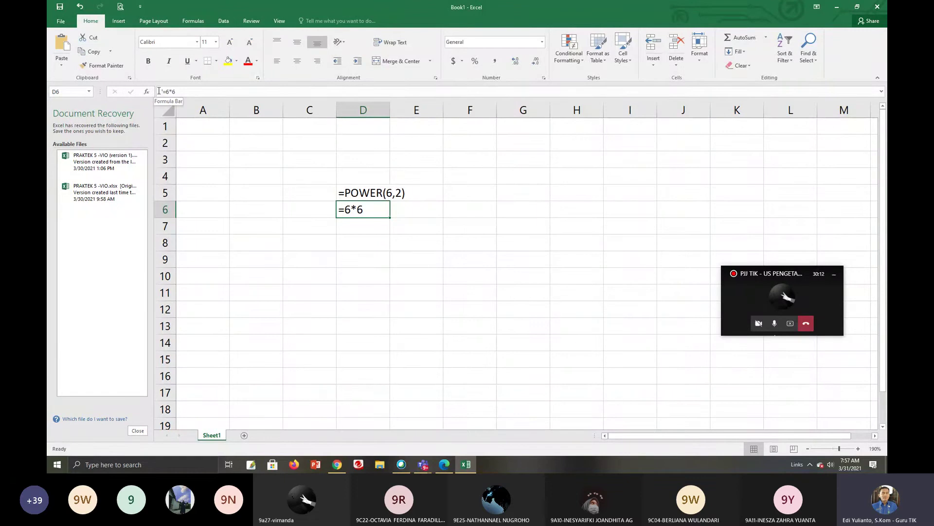
pyautogui.press('Up')
pyautogui.press('Down')
pyautogui.press('Up')
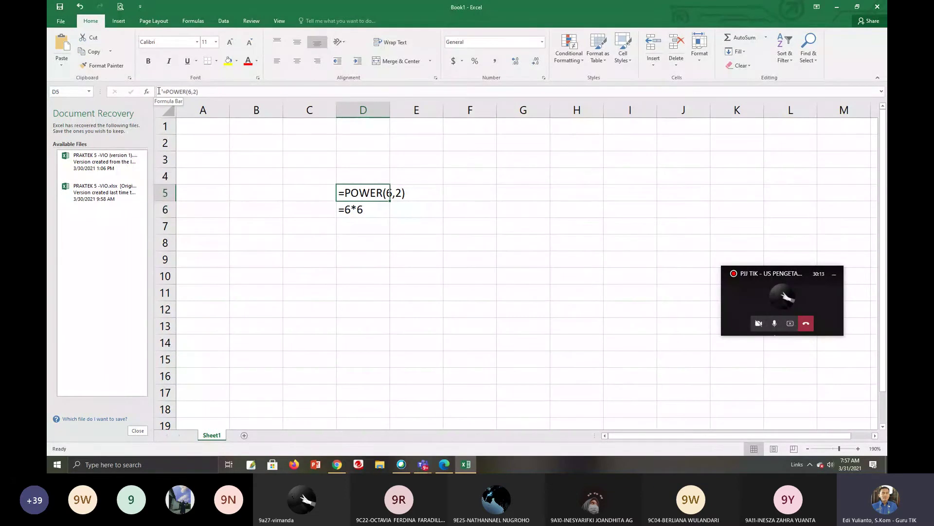
pyautogui.press('Down')
pyautogui.press('Up')
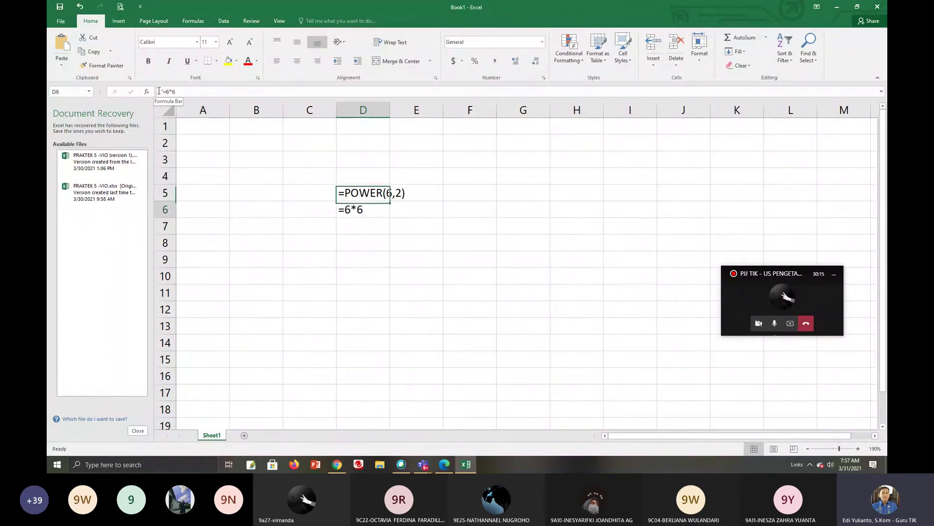
pyautogui.press('Down')
pyautogui.press('Up')
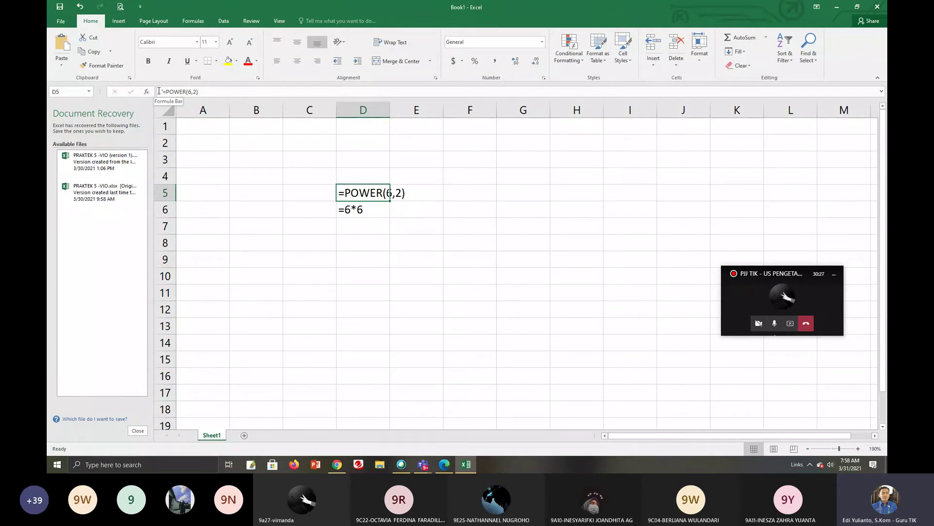
# Step: Change the exponent in cell D5 to 3 and remove the leading apostrophe so it calculates =POWER(6,3)
pyautogui.click(194, 92)
pyautogui.doubleClick(194, 91)
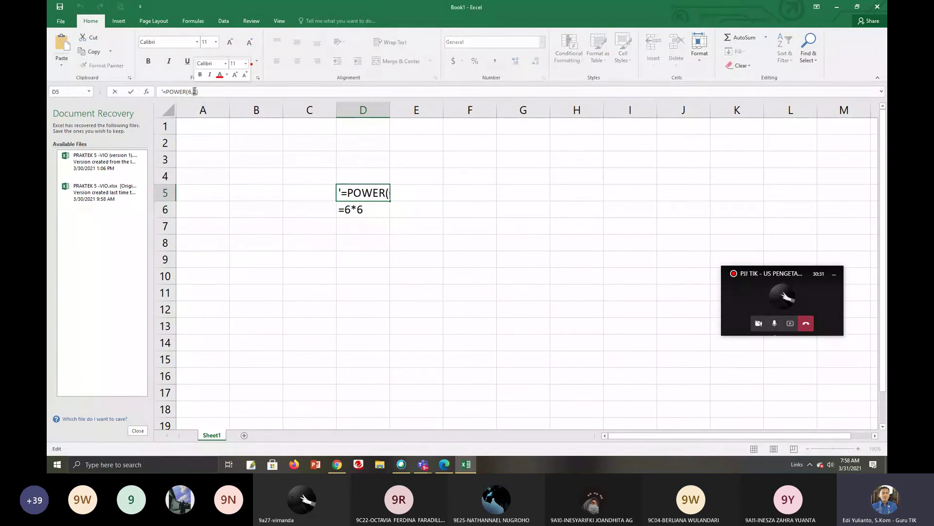
pyautogui.write('3')
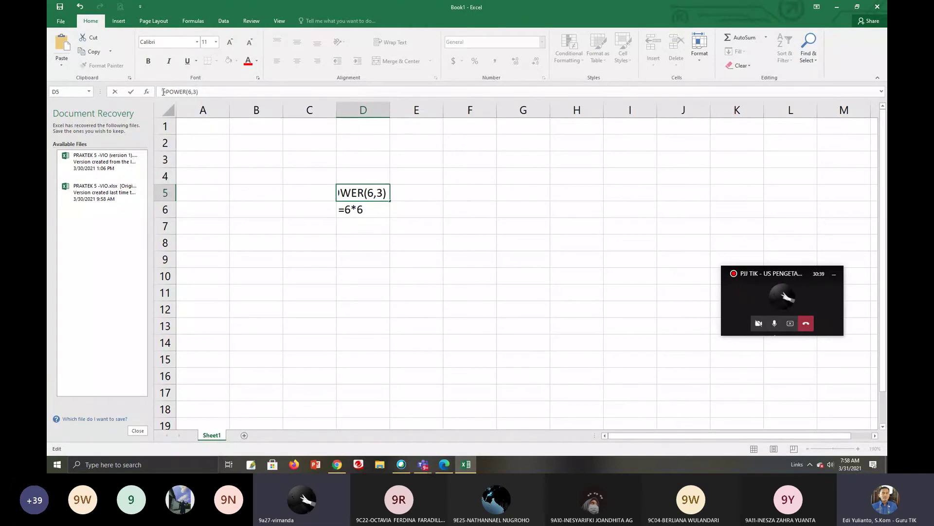
pyautogui.moveTo(163, 92); pyautogui.dragTo(160, 92)
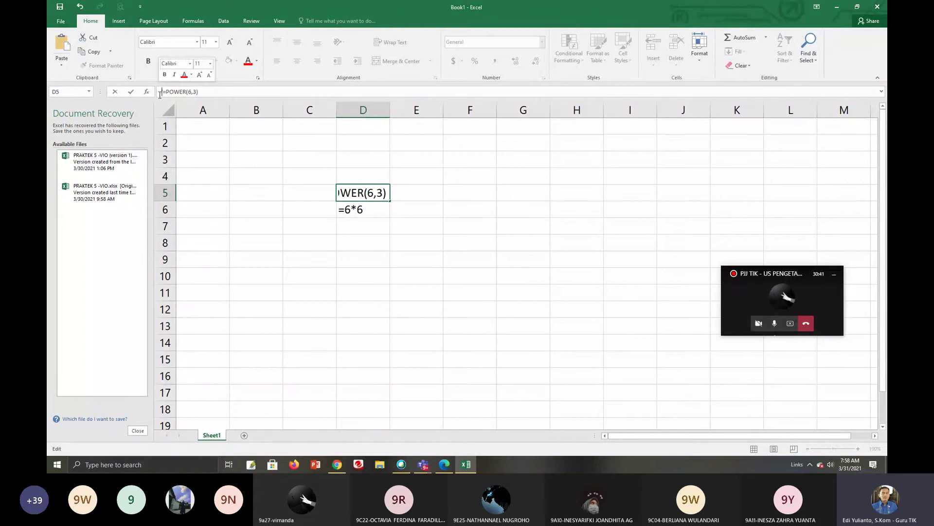
pyautogui.press('Delete')
pyautogui.press('Return')
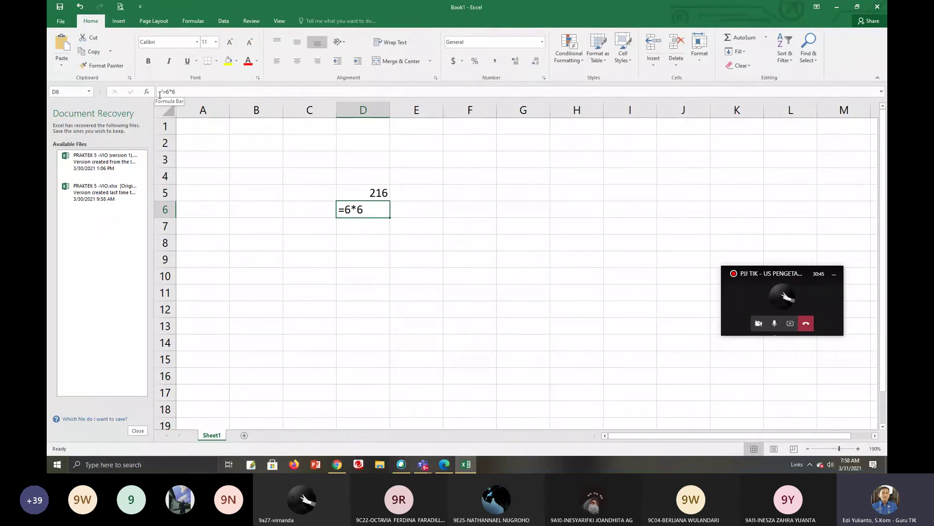
# Step: Enter the formula =POWER(4,5) in cell D8 and check its result
pyautogui.press('Down')
pyautogui.press('Down')
pyautogui.write('=POWER')
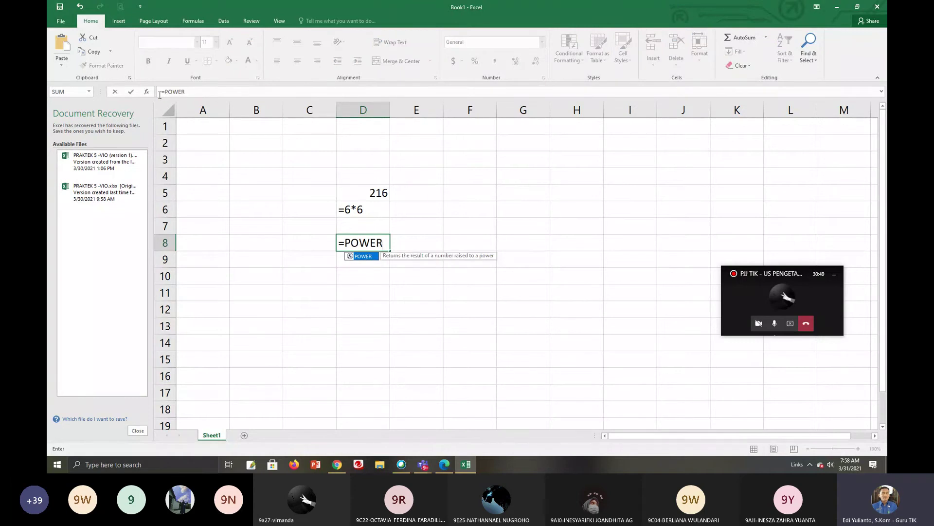
pyautogui.write('(4')
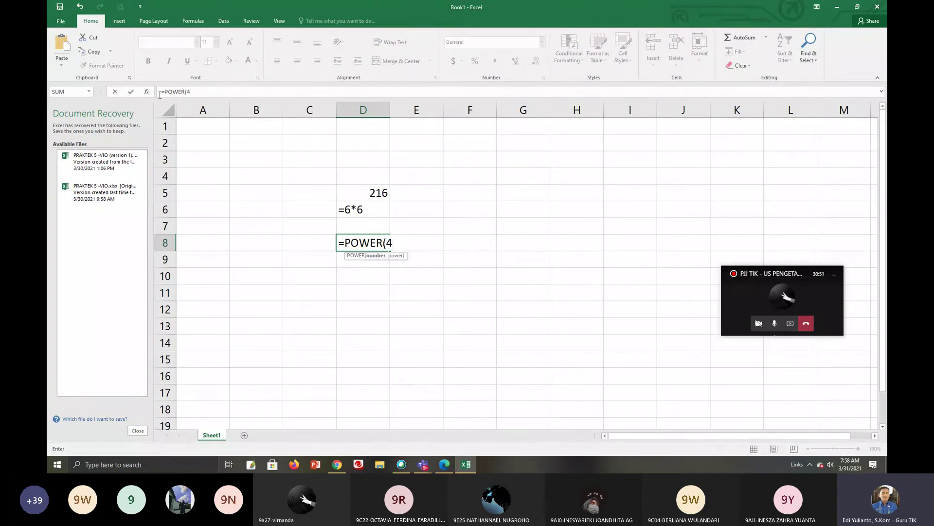
pyautogui.write(',5)')
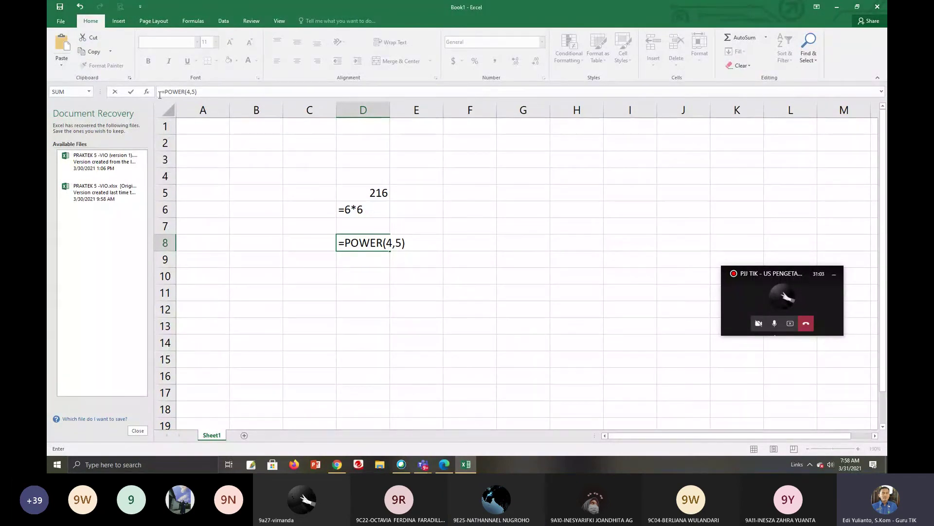
pyautogui.press('Return')
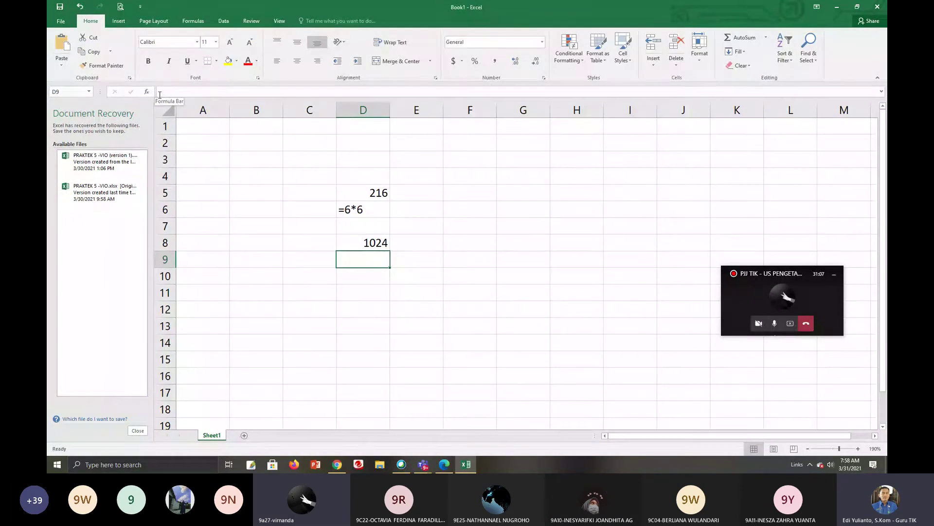
pyautogui.press('Up')
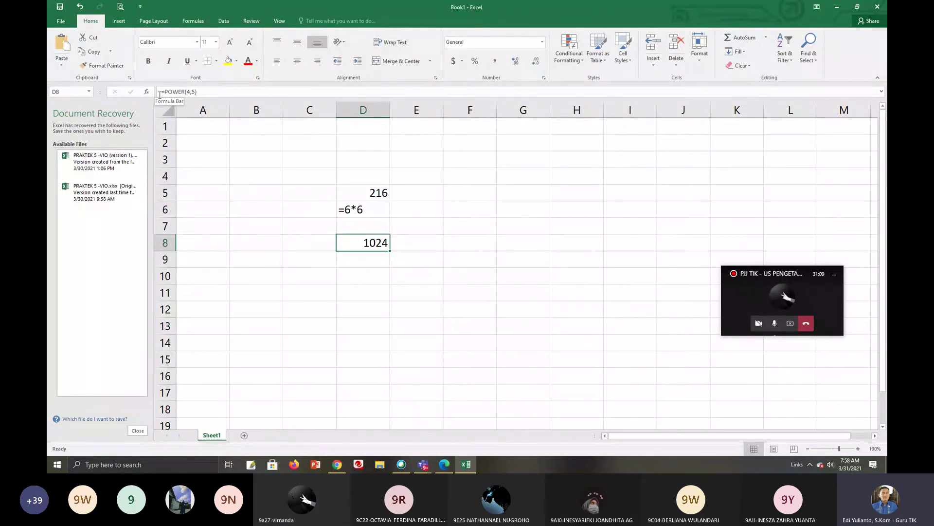
pyautogui.press('Down')
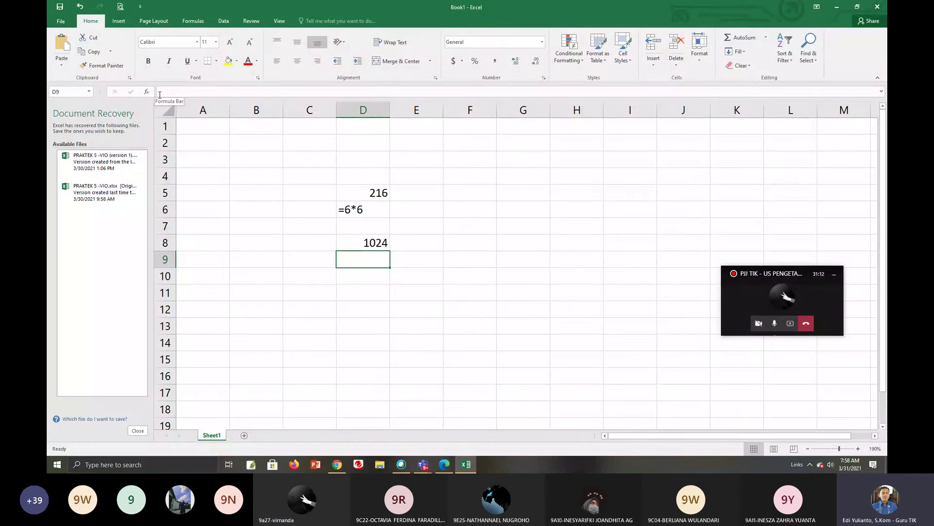
# Step: Make cell D8 display its POWER formula as text by adding a leading apostrophe
pyautogui.press('Up')
pyautogui.press('F2')
pyautogui.press('Home')
pyautogui.write("'")
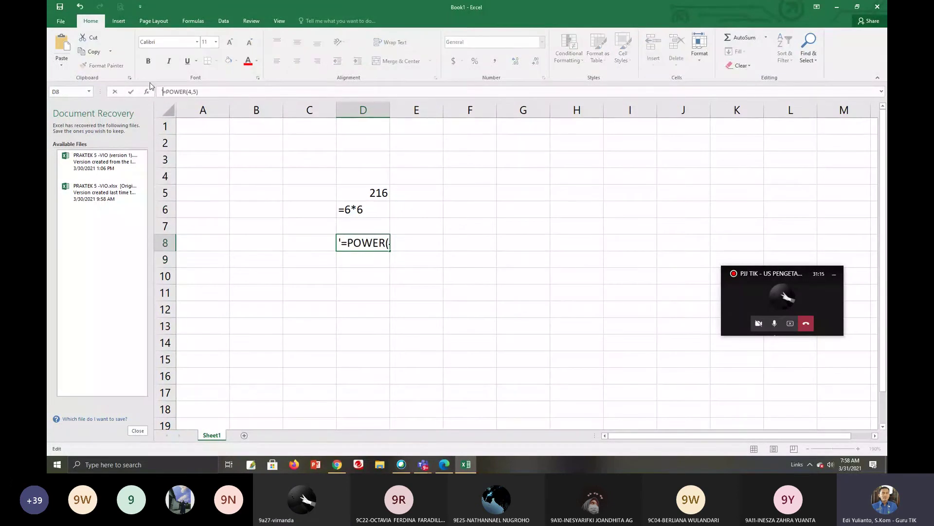
pyautogui.press('Return')
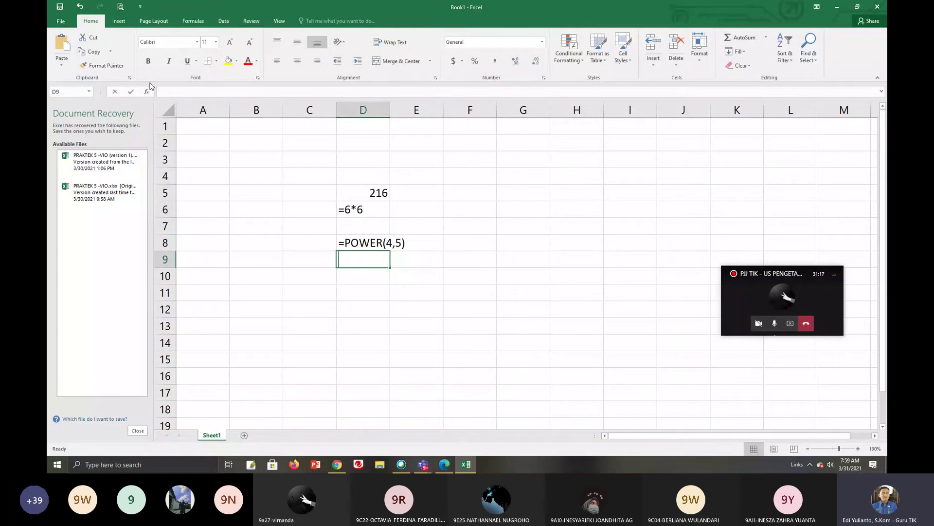
# Step: Enter the equivalent multiplication formula =4*4*4*4*4 in cell D9, directly below the POWER text
pyautogui.write('=4')
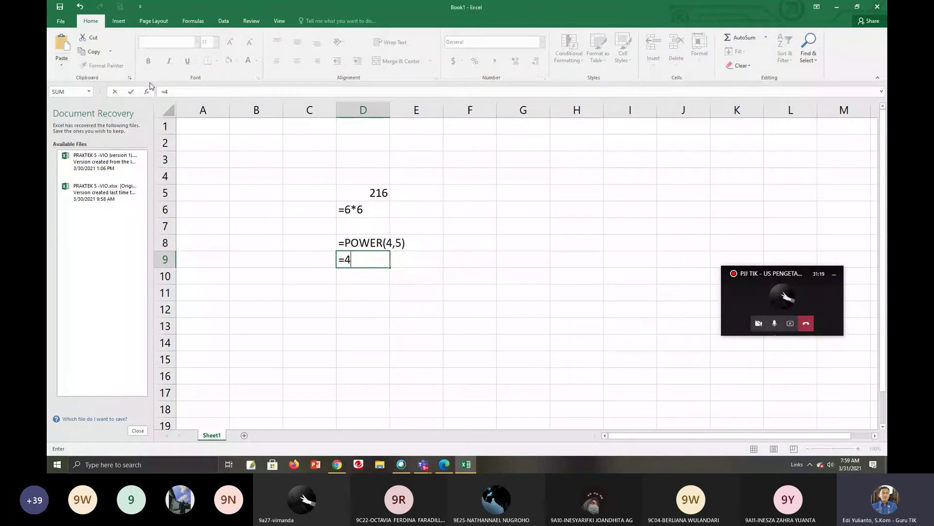
pyautogui.write('*4*4*4*4')
pyautogui.press('Return')
# Step: Make cell D9 show its multiplication formula as text by adding a leading apostrophe
pyautogui.press('Up')
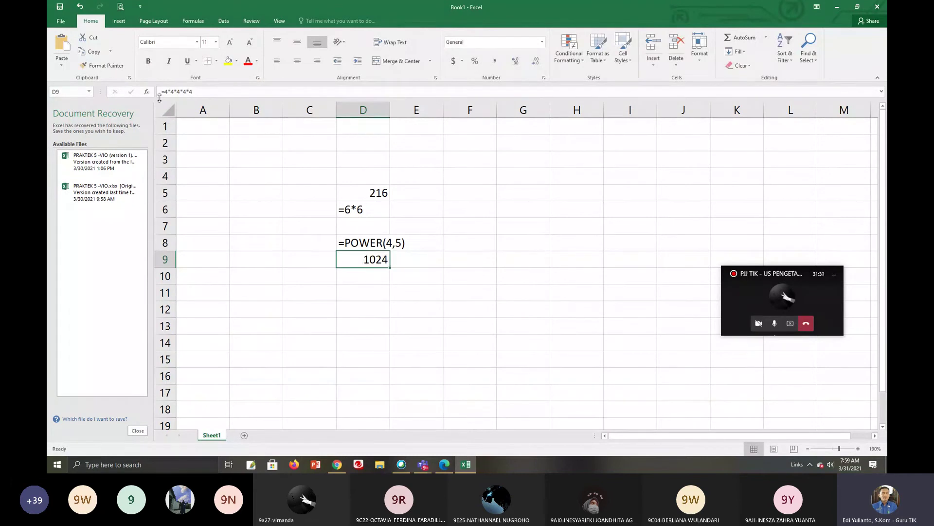
pyautogui.click(163, 92)
pyautogui.write("'")
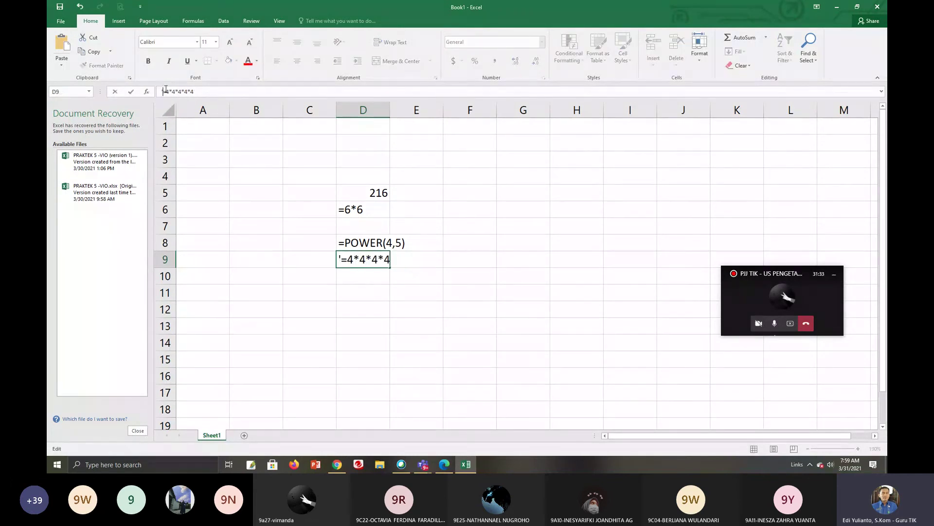
pyautogui.press('Return')
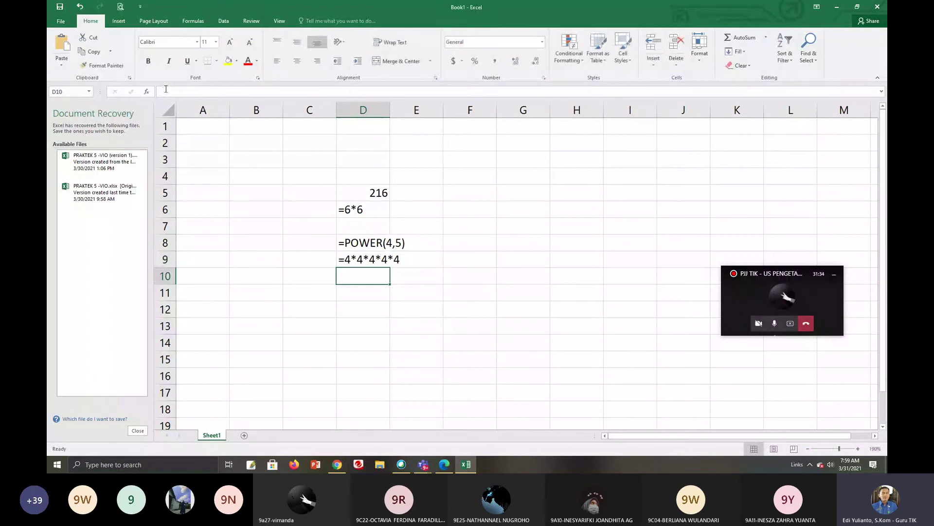
# Step: Enter the shared result 1024 in cell F8 beside the two text formulas and return to cell D9
pyautogui.press('Up')
pyautogui.press('Up')
pyautogui.press('Right')
pyautogui.press('Right')
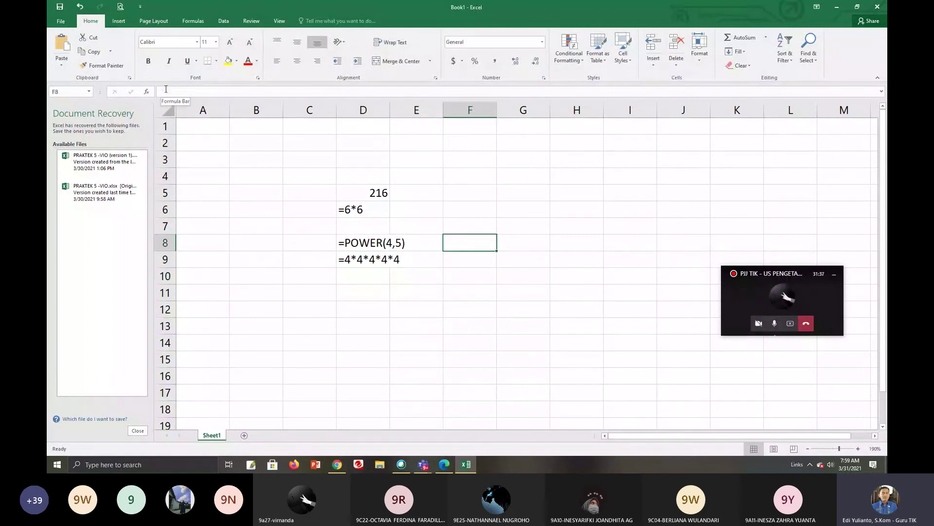
pyautogui.write('1024')
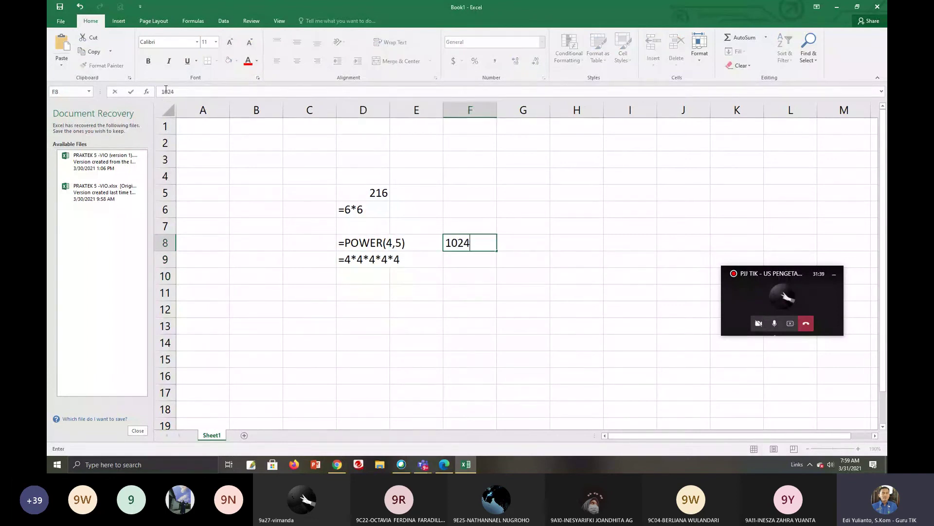
pyautogui.press('Return')
pyautogui.press('Left')
pyautogui.press('Left')
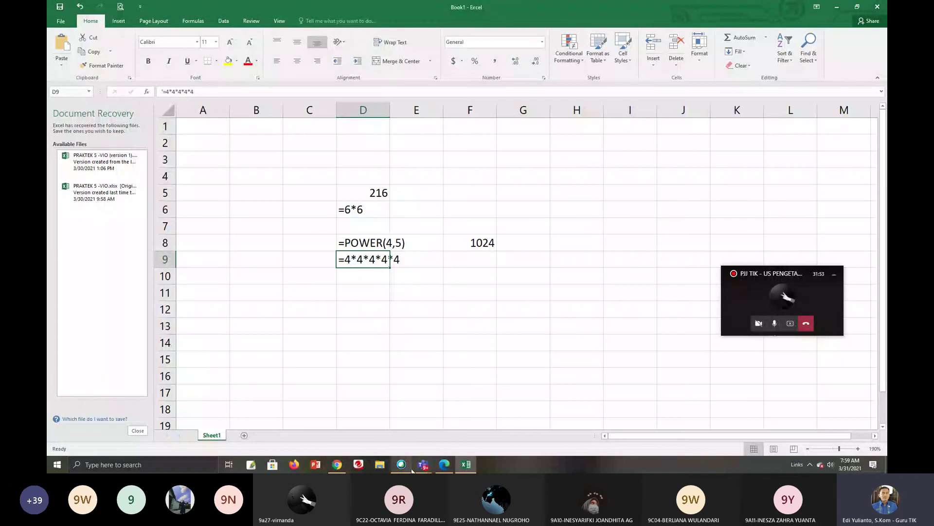
# Step: Switch to the lesson PDF in the browser and highlight the worked calculation beside the =SUMSQ(3,4) example
pyautogui.moveTo(428, 468)
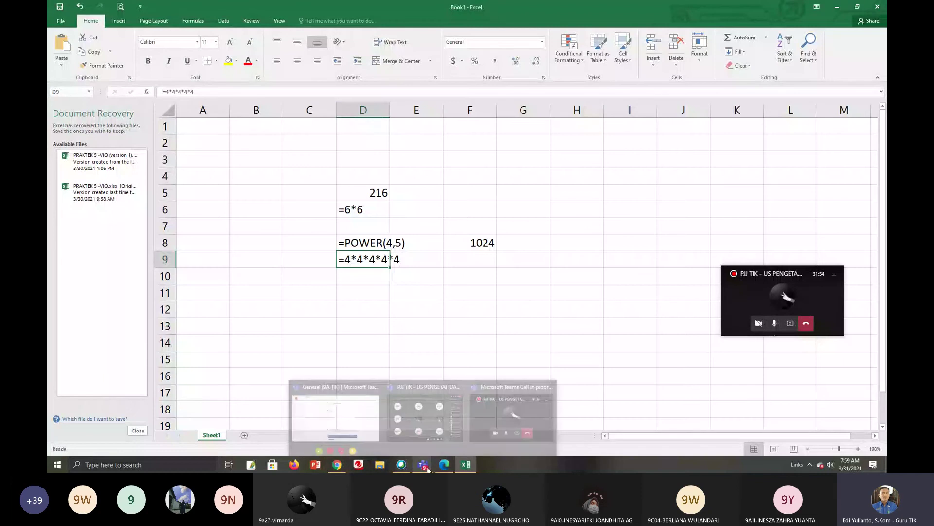
pyautogui.click(353, 416)
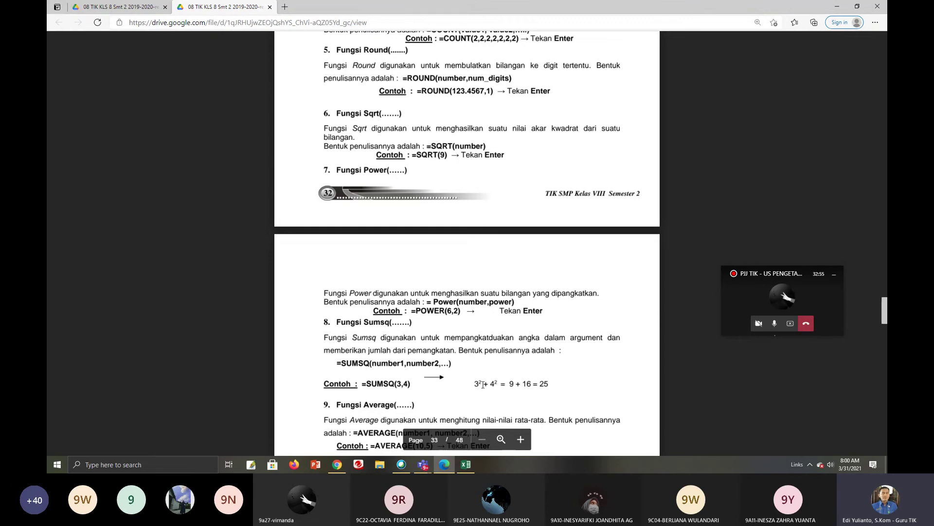
pyautogui.moveTo(549, 385); pyautogui.dragTo(481, 387)
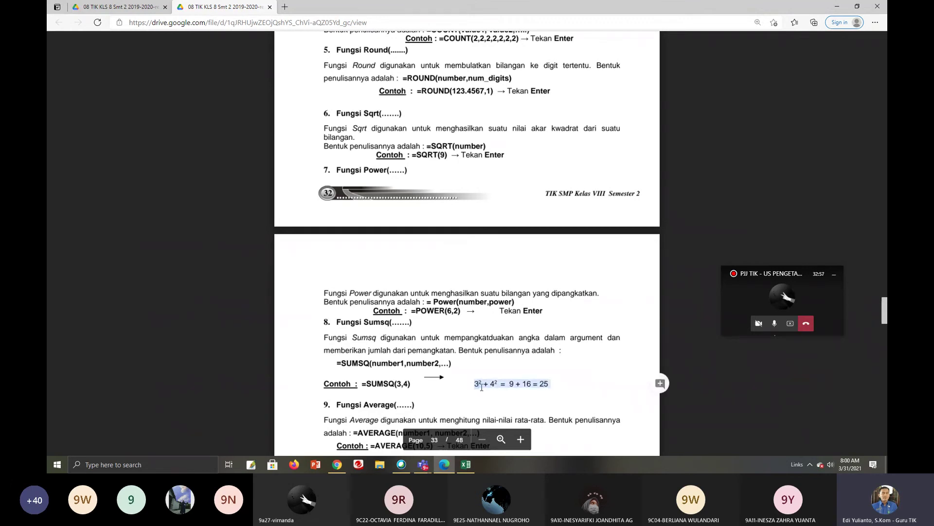
pyautogui.click(481, 387)
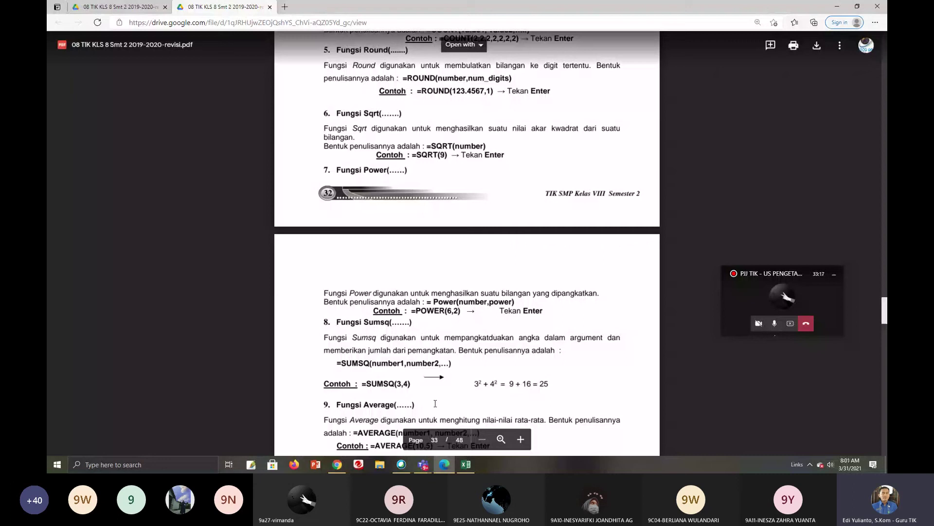
# Step: Switch back to the Excel workbook and enter the formula =SUMSQ(2,4) in cell D12
pyautogui.click(465, 465)
pyautogui.click(378, 305)
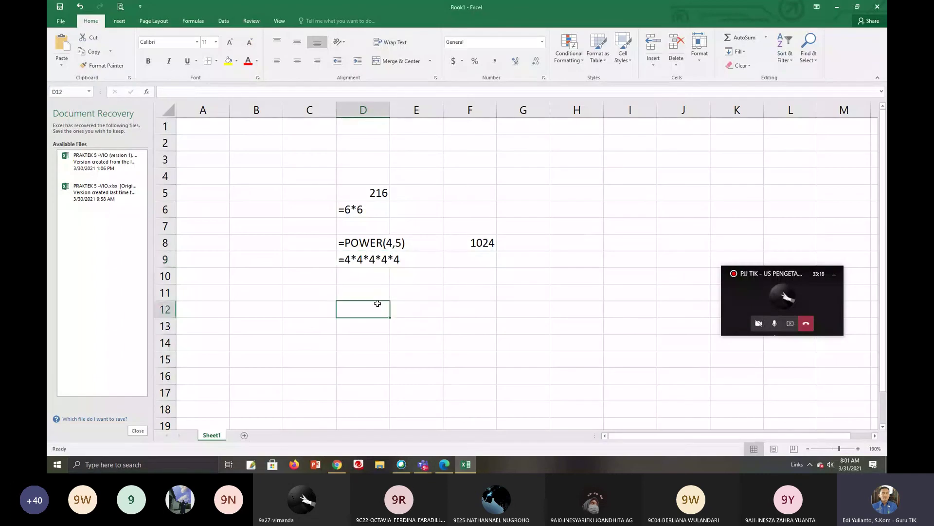
pyautogui.write('=SUMS')
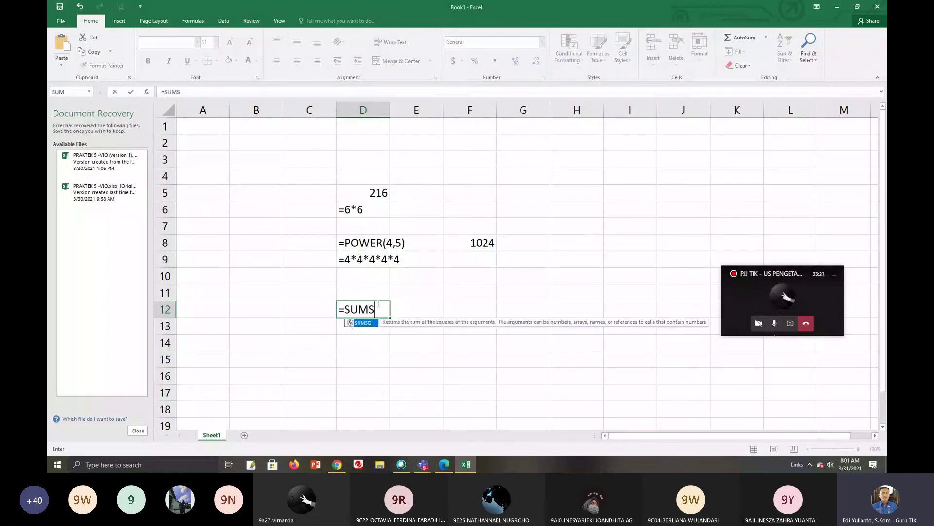
pyautogui.write('Q(2,4')
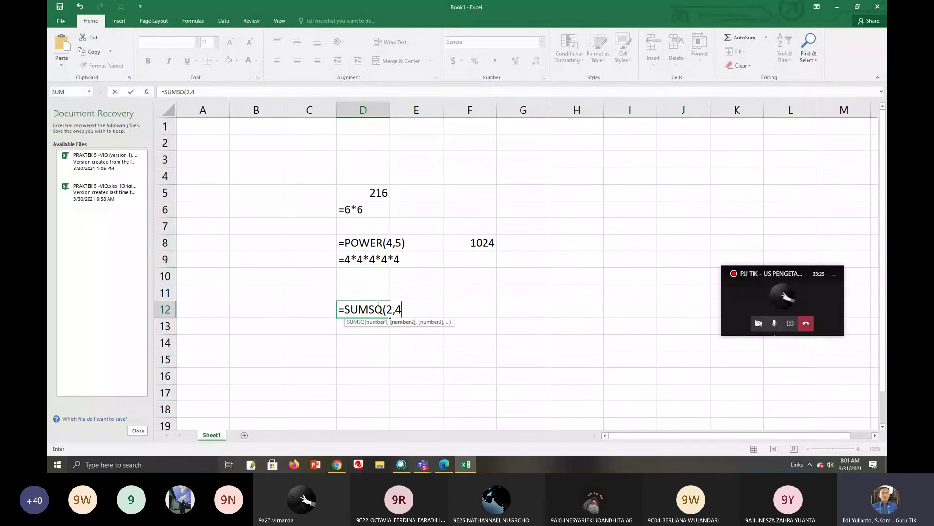
pyautogui.write(')')
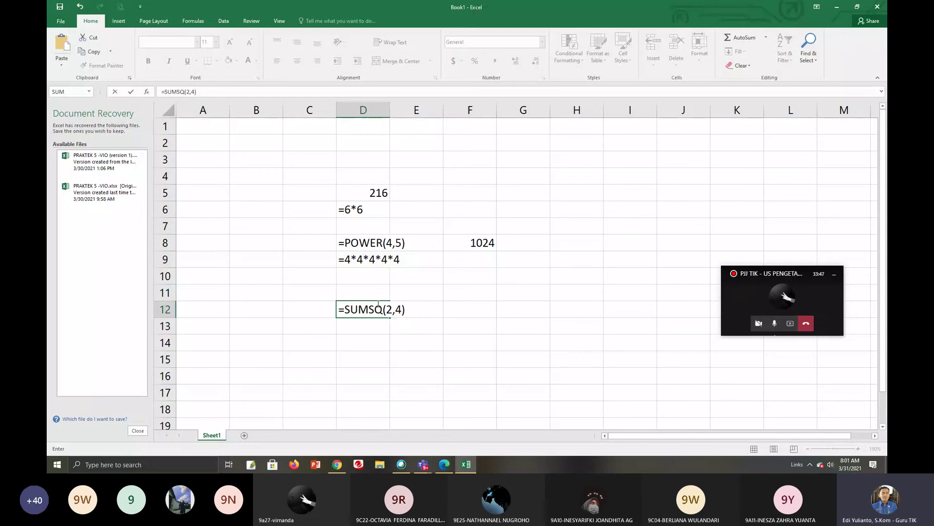
pyautogui.press('Return')
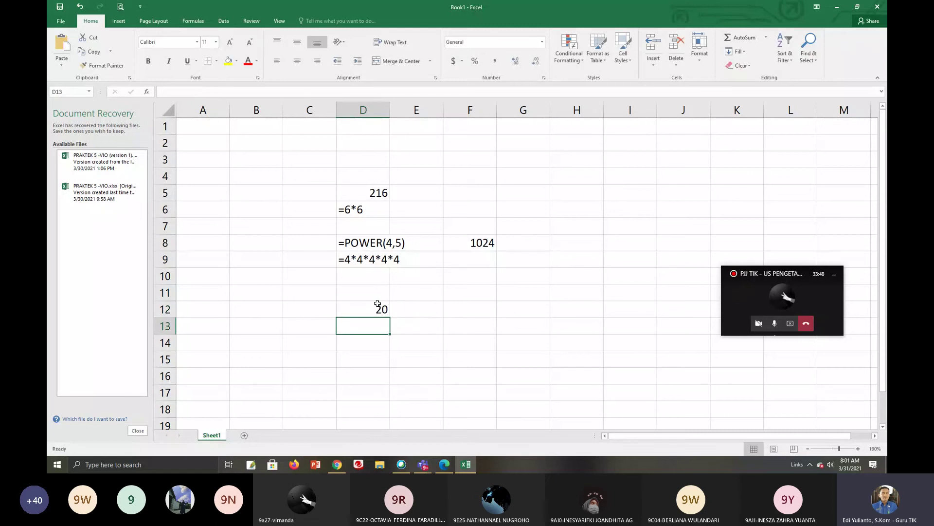
# Step: Return to the lesson PDF in the browser and move past the Average function and Praktek 4 to the quiz questions on page 41
pyautogui.click(444, 465)
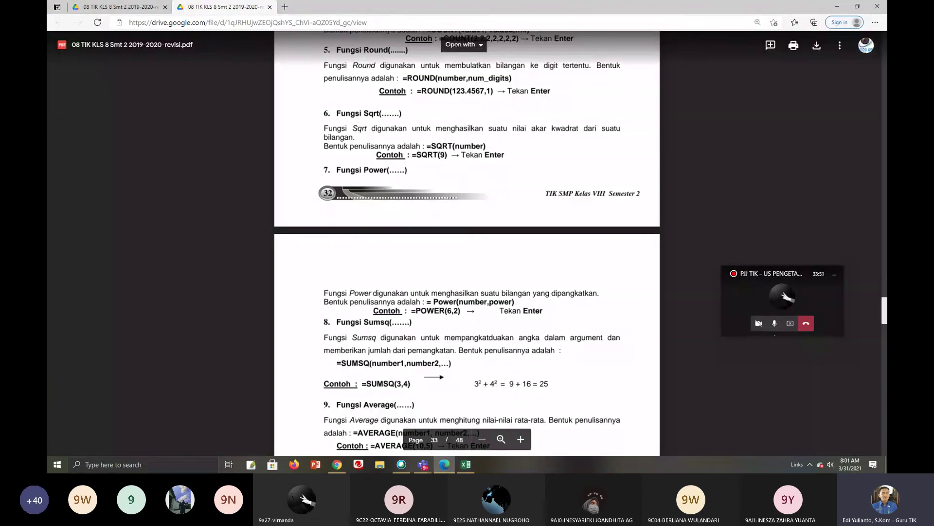
pyautogui.scroll(-3, 885, 313)
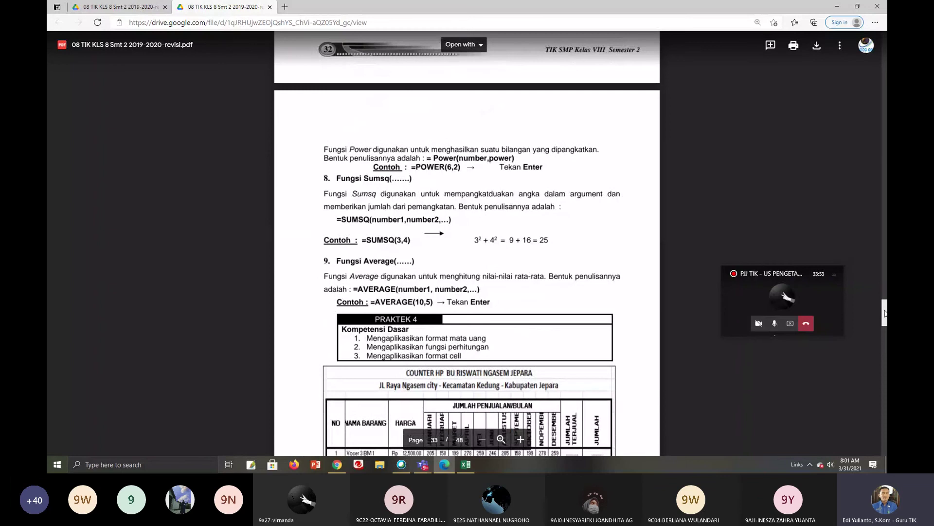
pyautogui.scroll(-2, 885, 313)
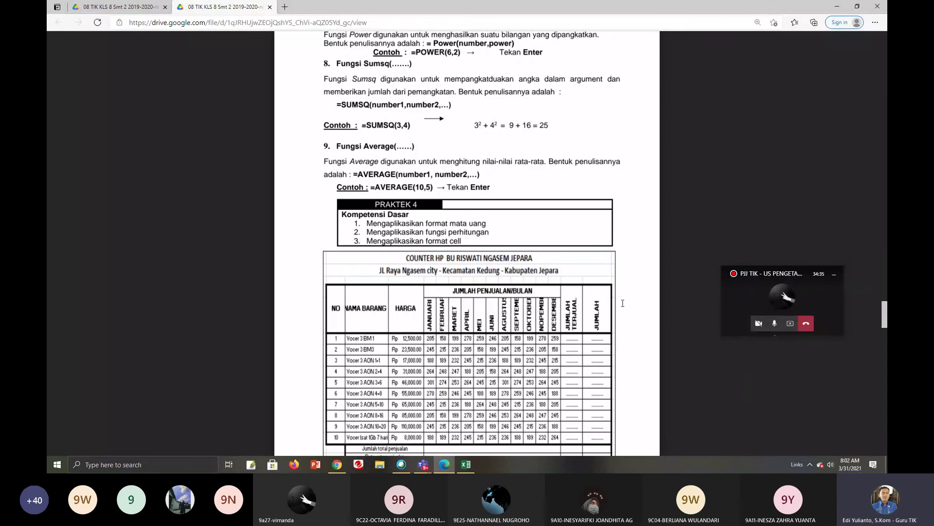
pyautogui.moveTo(884, 322); pyautogui.dragTo(884, 332)
pyautogui.moveTo(884, 342); pyautogui.dragTo(886, 390)
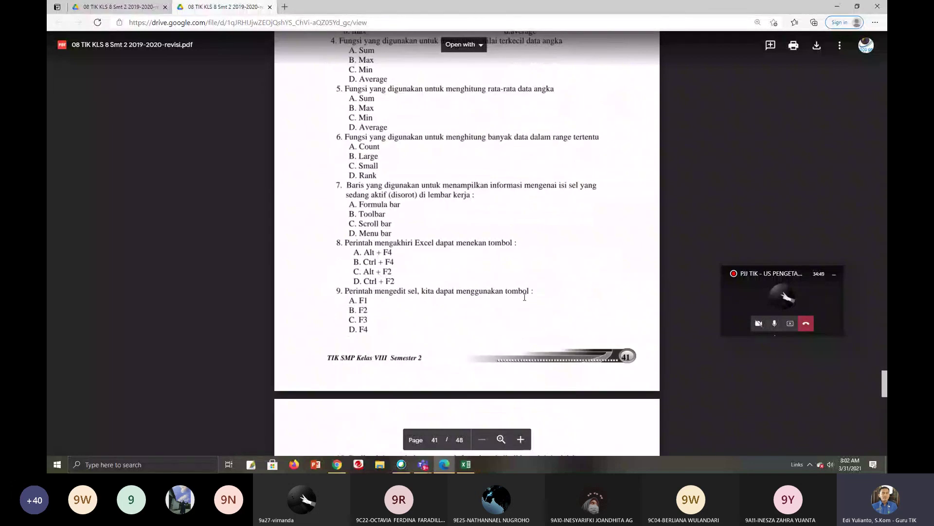